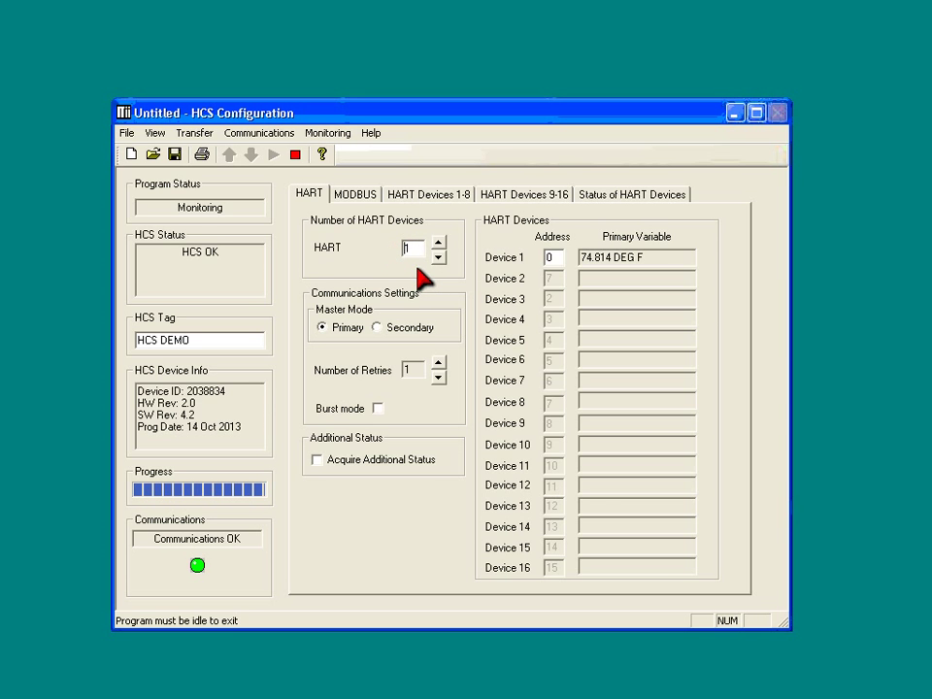
# Step: Stop monitoring the HCS so that the configuration can be edited
pyautogui.click(296, 157)
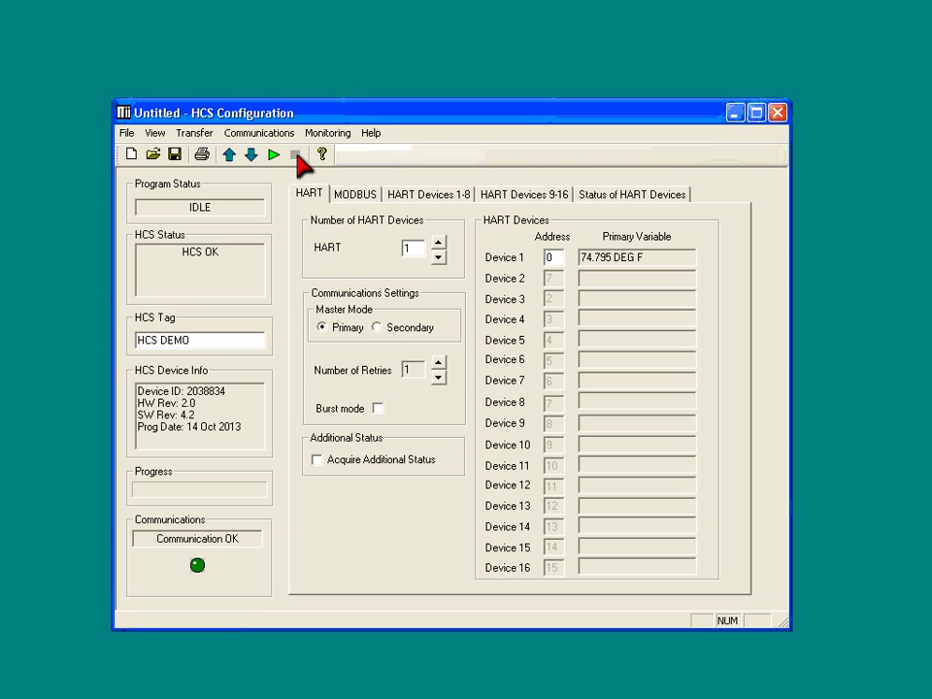
# Step: Raise the number of HART devices to 5
pyautogui.click(415, 252)
pyautogui.click(439, 242)
pyautogui.click(439, 243)
pyautogui.click(439, 242)
pyautogui.click(438, 242)
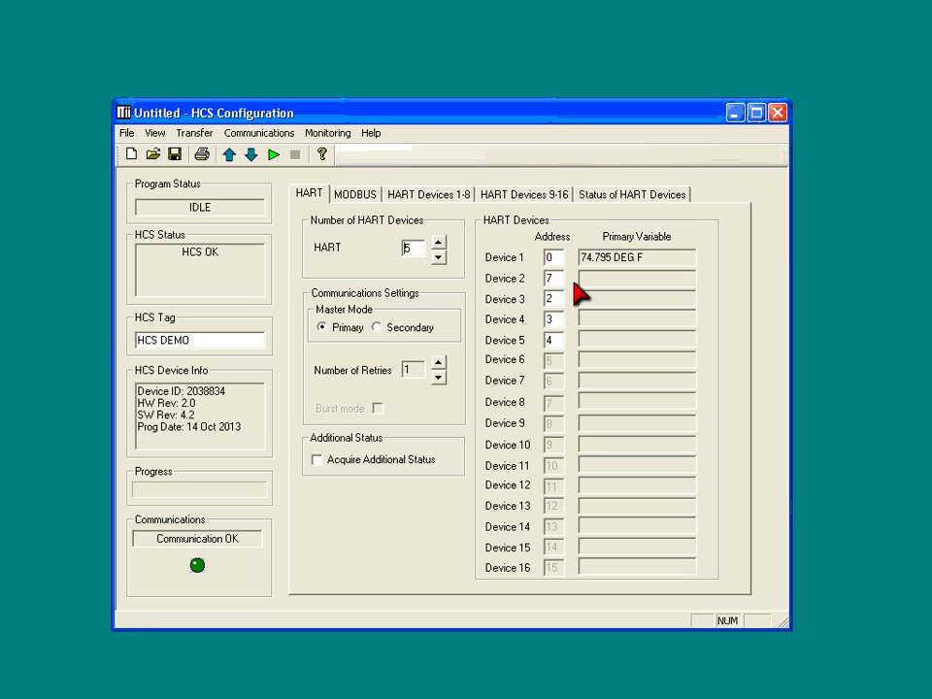
# Step: Reduce the number of HART devices to 1
pyautogui.click(439, 262)
pyautogui.click(439, 262)
pyautogui.click(439, 262)
pyautogui.click(439, 262)
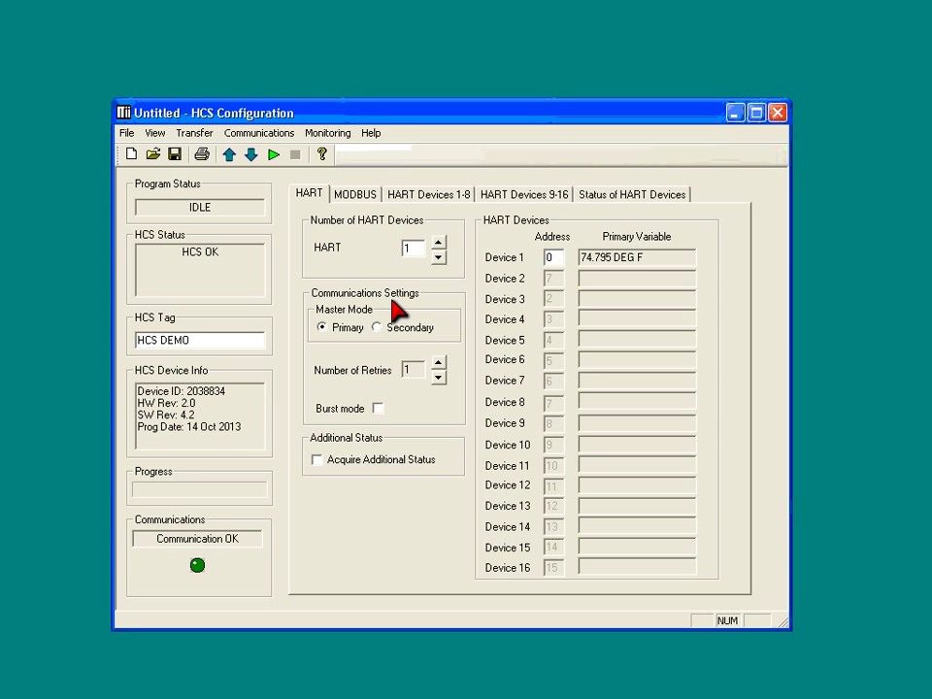
# Step: Check which COM port is selected for communicating with the HCS
pyautogui.click(270, 134)
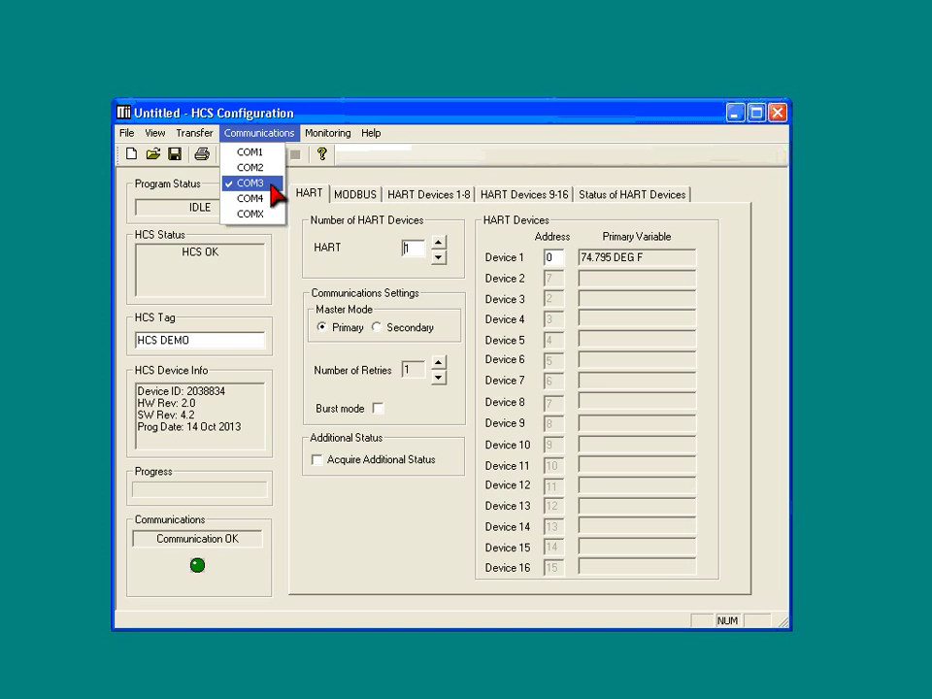
pyautogui.click(378, 252)
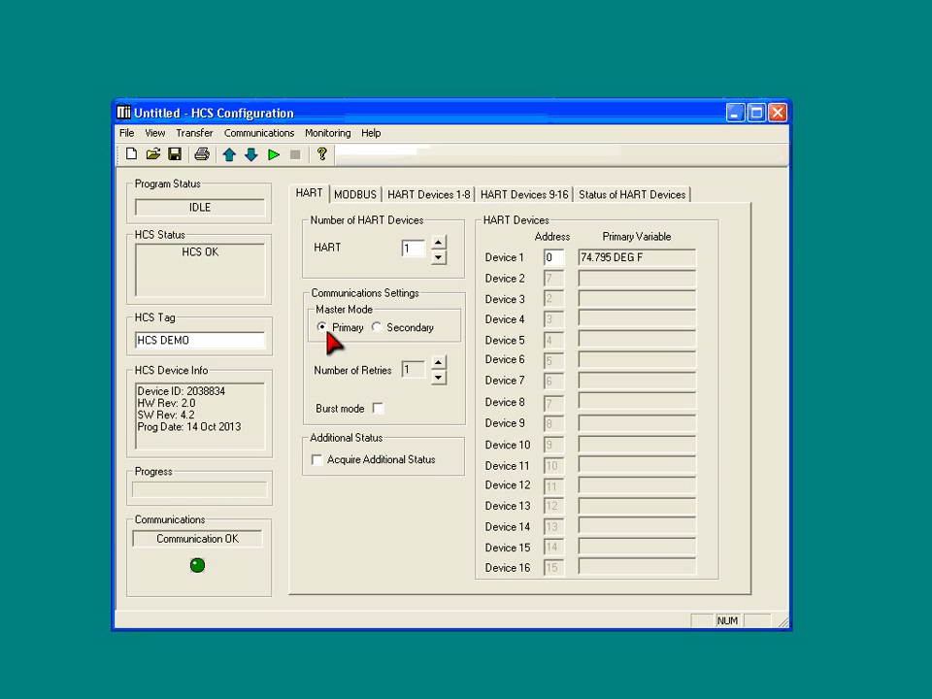
# Step: Set the HART master mode to Primary and the number of retries to 3
pyautogui.click(380, 328)
pyautogui.click(325, 329)
pyautogui.click(439, 362)
pyautogui.click(439, 362)
pyautogui.click(439, 378)
pyautogui.click(438, 378)
pyautogui.click(438, 364)
pyautogui.click(439, 364)
# Step: Try switching Burst mode on and off, before and after briefly raising the number of HART devices to 2
pyautogui.click(378, 408)
pyautogui.click(378, 410)
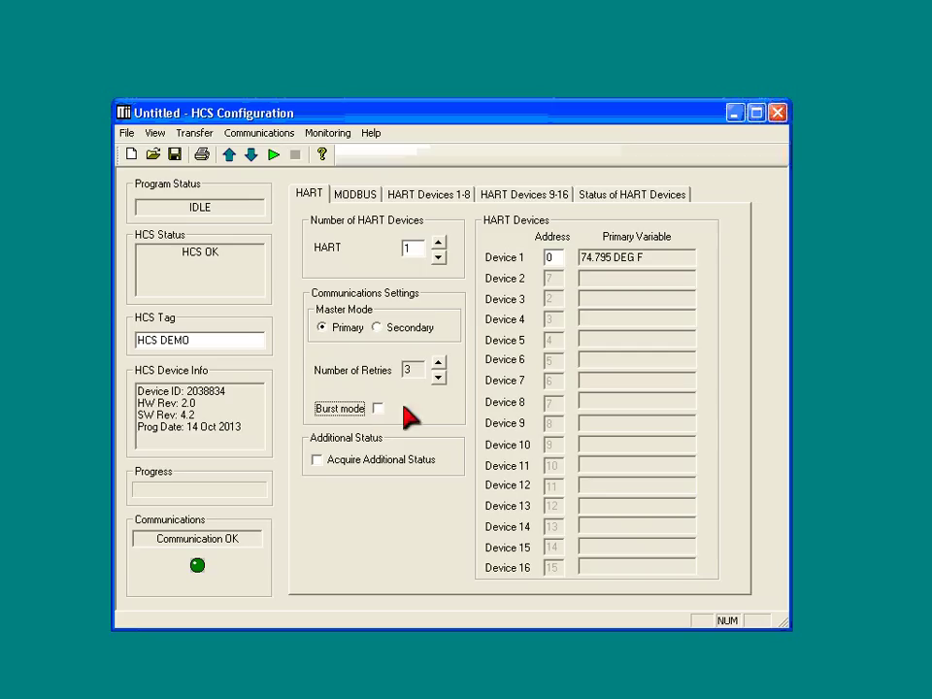
pyautogui.click(438, 242)
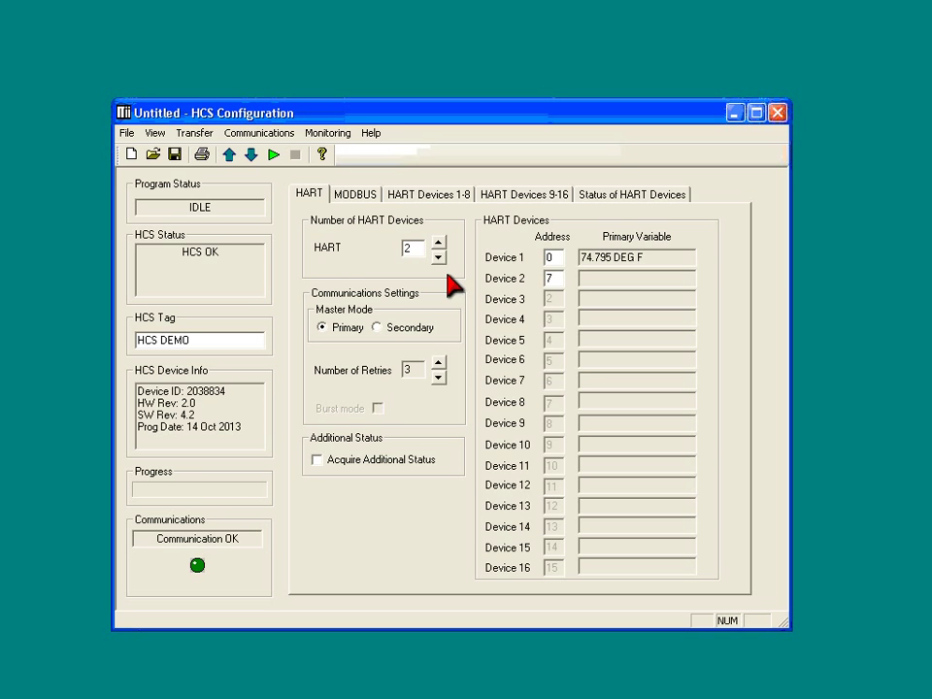
pyautogui.click(438, 257)
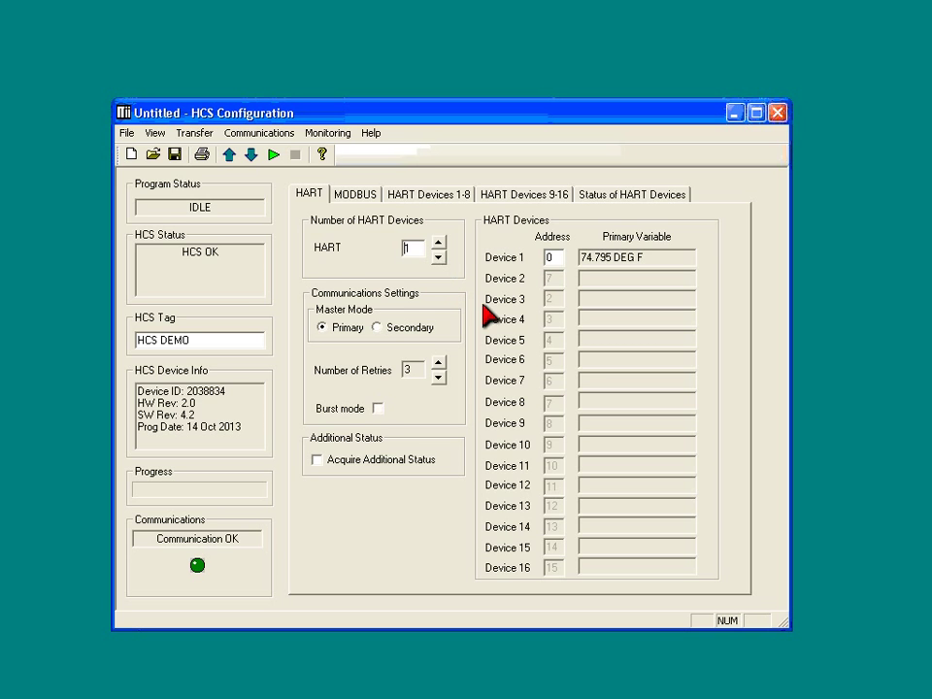
pyautogui.click(378, 408)
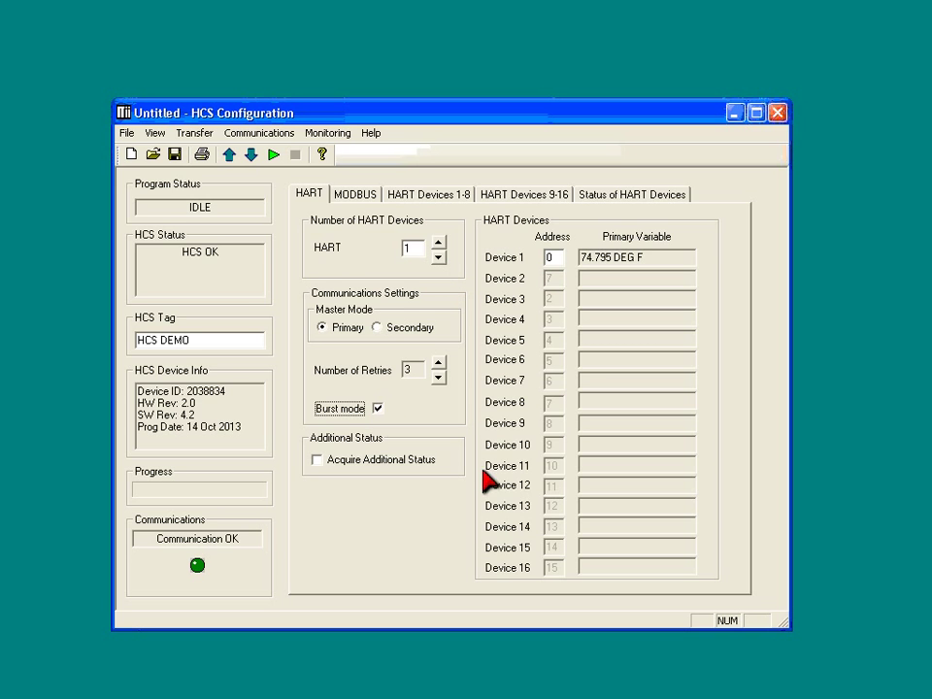
pyautogui.click(378, 408)
# Step: Enable acquisition of additional status and download the configuration to the HCS
pyautogui.click(317, 461)
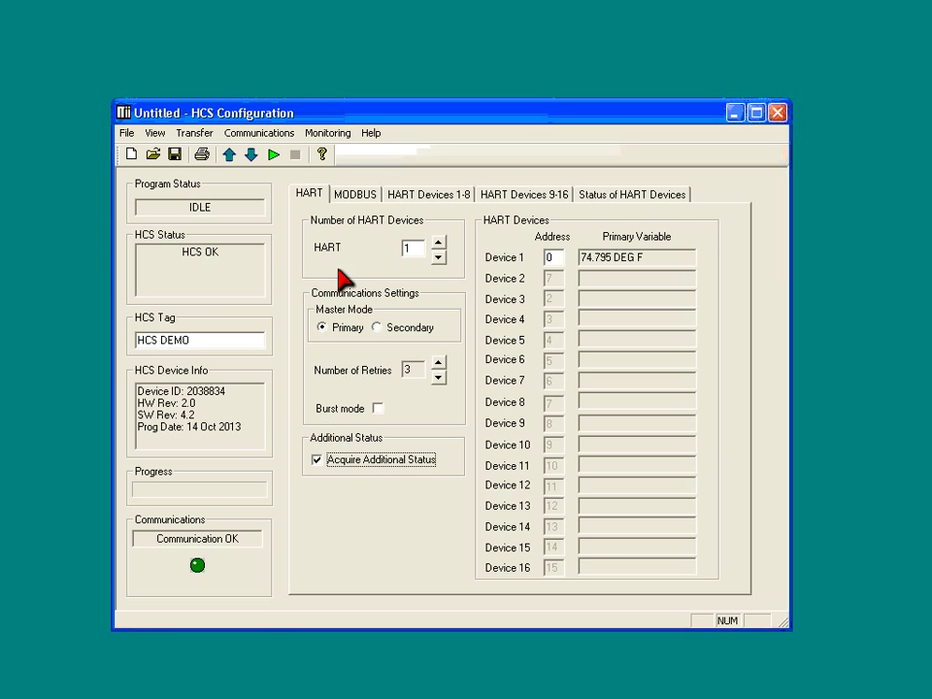
pyautogui.click(251, 154)
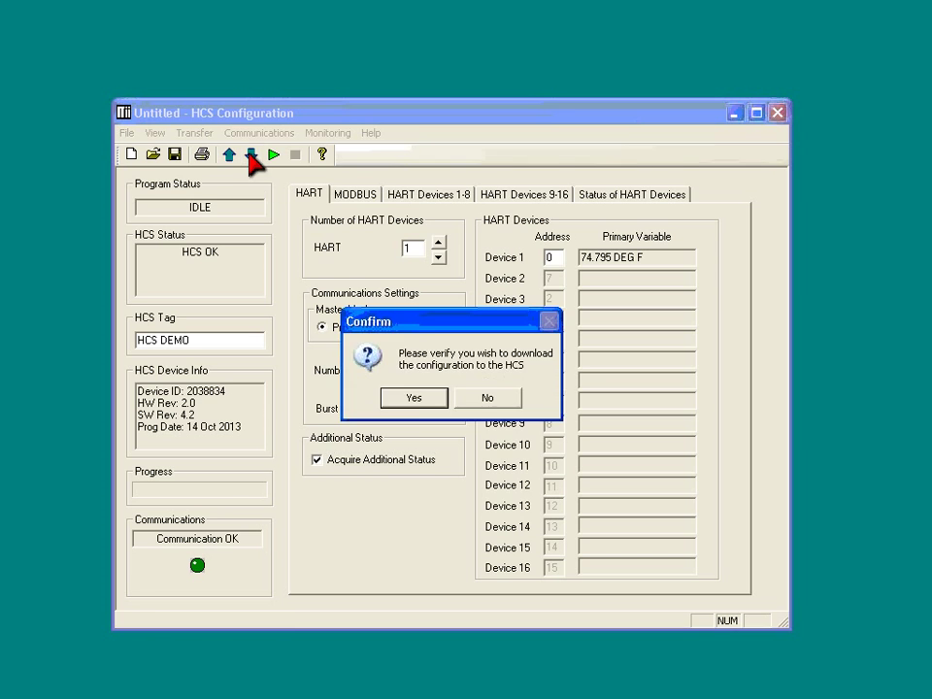
pyautogui.click(413, 396)
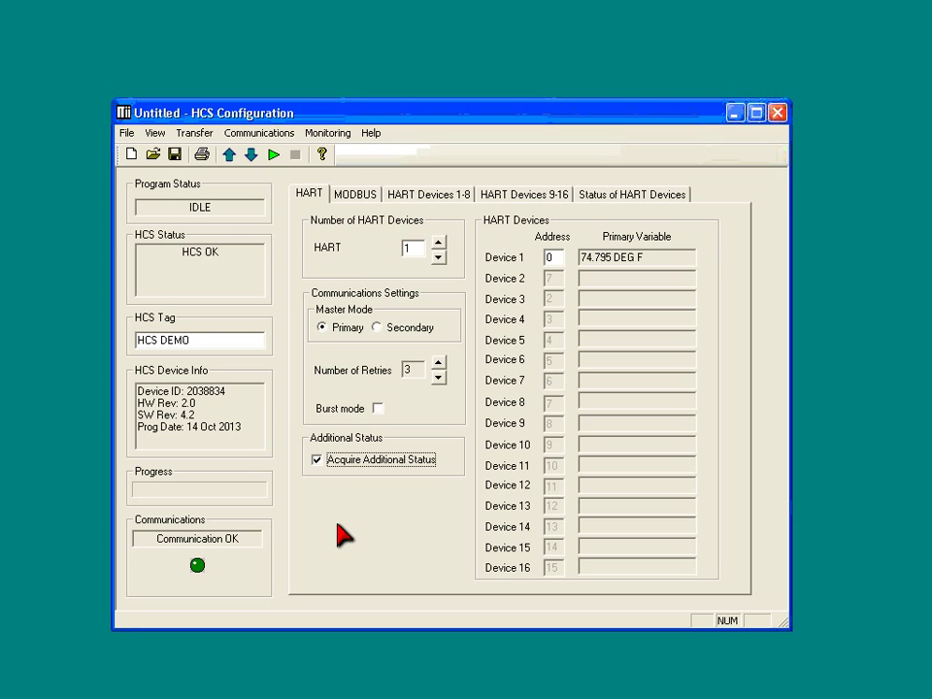
# Step: Start monitoring the HCS
pyautogui.click(274, 157)
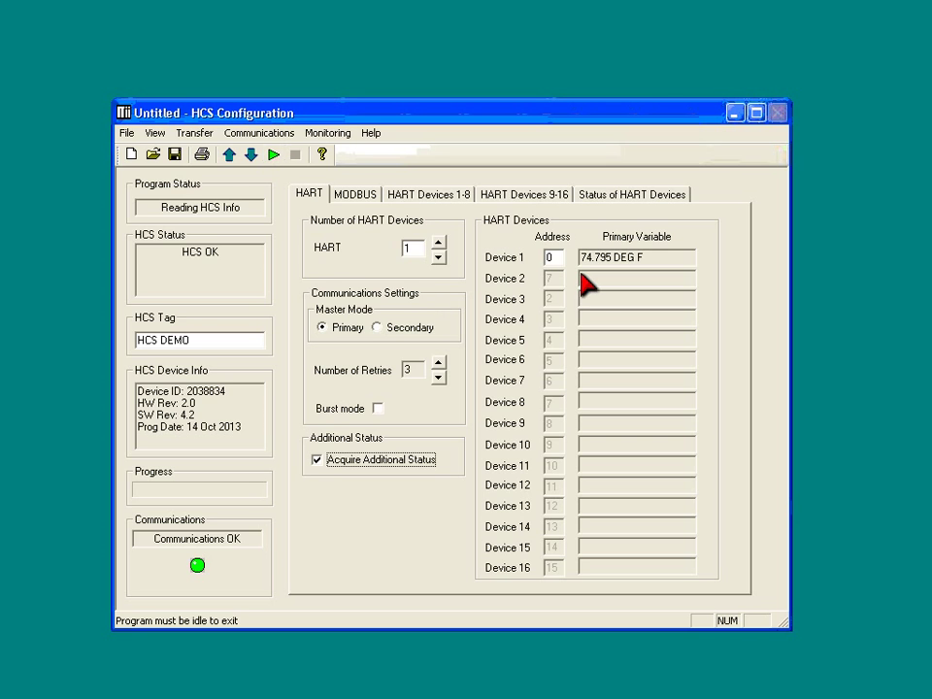